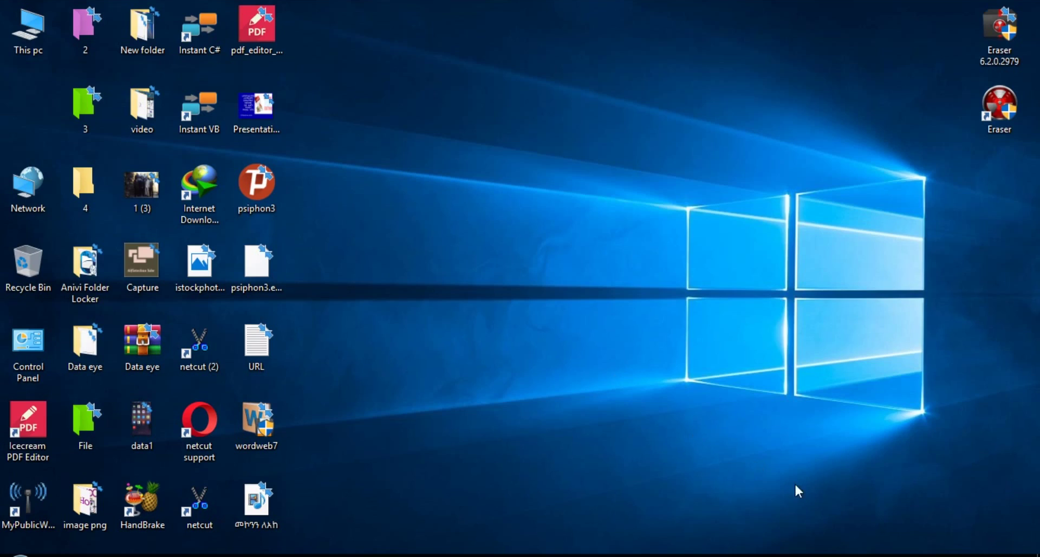
Open the WordWeb dictionary running in the background and shift its window clear of the desktop icons.
{"action": "left_click", "coordinate": [863, 555]}
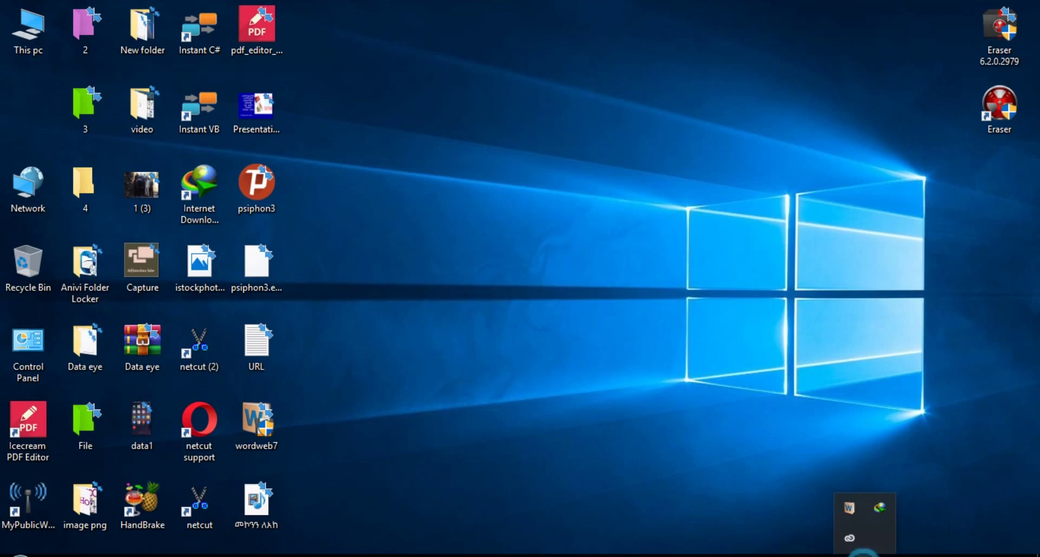
{"action": "left_click", "coordinate": [850, 509]}
{"action": "left_click", "coordinate": [508, 153]}
{"action": "left_click_drag", "start_coordinate": [576, 112], "coordinate": [544, 96]}
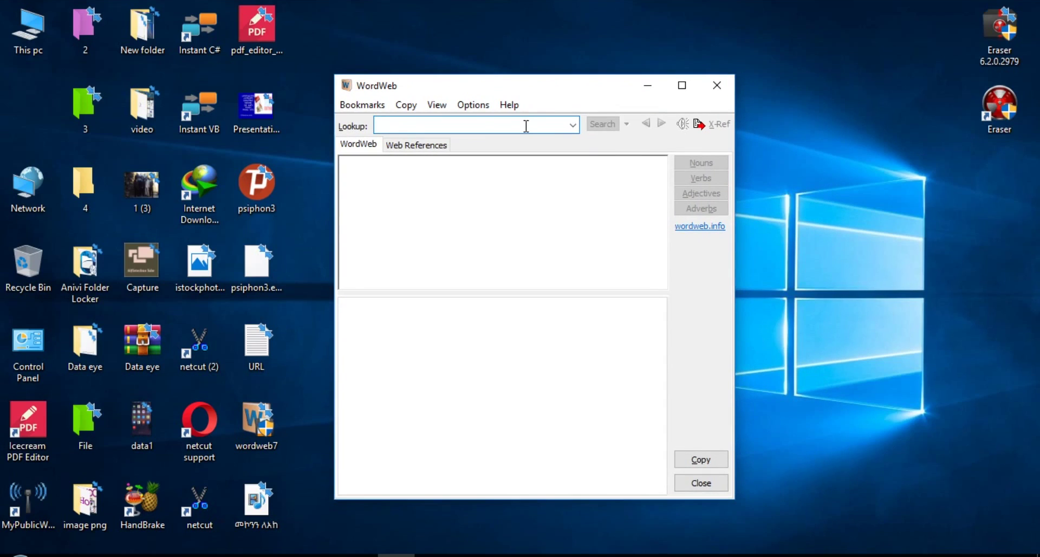
{"action": "left_click_drag", "start_coordinate": [548, 86], "coordinate": [635, 83]}
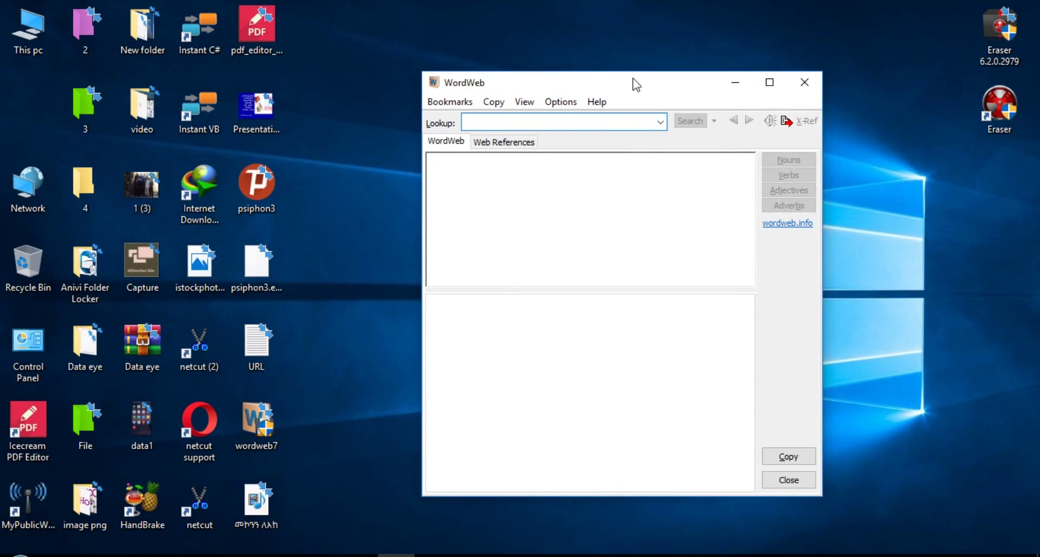
Look up the word "body" in WordWeb and play its pronunciation several times.
{"action": "left_click", "coordinate": [597, 123]}
{"action": "type", "text": "body"}
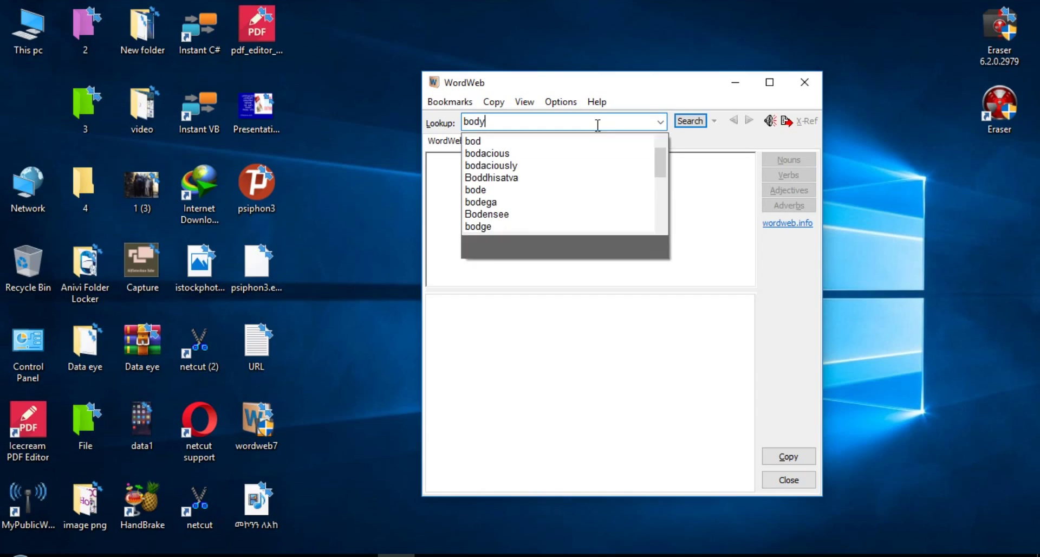
{"action": "key", "text": "Return"}
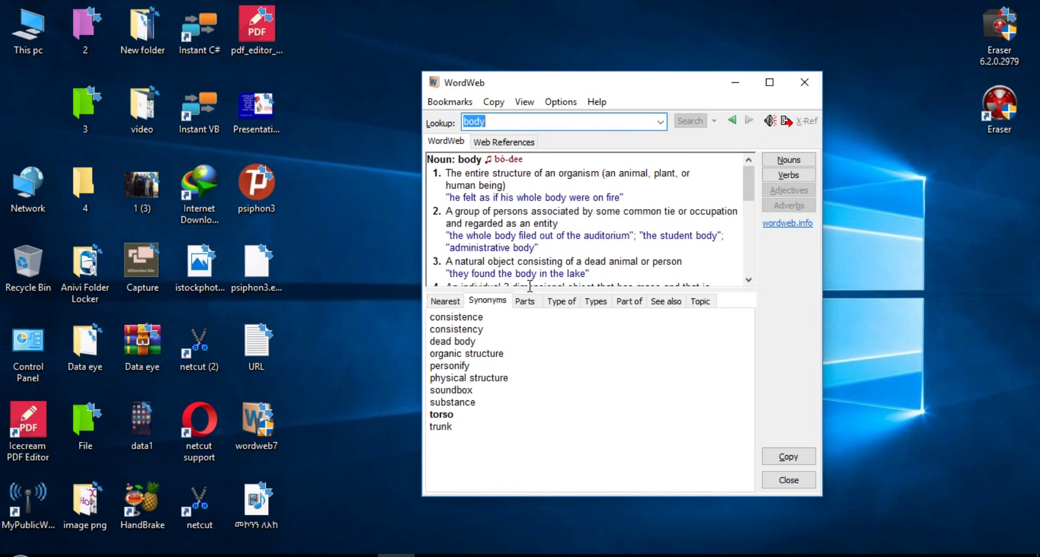
{"action": "left_click", "coordinate": [490, 160]}
{"action": "left_click", "coordinate": [489, 161]}
{"action": "left_click", "coordinate": [489, 161]}
{"action": "left_click", "coordinate": [489, 160]}
Replace the looked-up word with "knife" and search for its definition.
{"action": "left_click", "coordinate": [537, 120]}
{"action": "key", "text": "BackSpace"}
{"action": "key", "text": "BackSpace"}
{"action": "key", "text": "BackSpace"}
{"action": "key", "text": "BackSpace"}
{"action": "type", "text": "knife"}
{"action": "key", "text": "Return"}
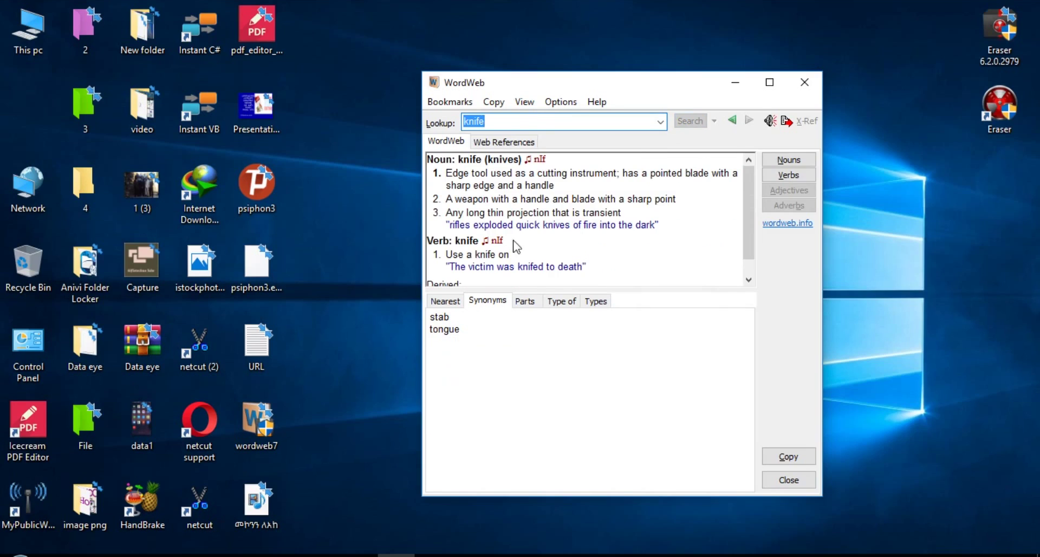
Play the noun pronunciation of "knife" several times, and close the dictionary window.
{"action": "left_click", "coordinate": [530, 162]}
{"action": "left_click", "coordinate": [530, 164]}
{"action": "left_click", "coordinate": [531, 163]}
{"action": "left_click", "coordinate": [530, 163]}
{"action": "left_click", "coordinate": [789, 480]}
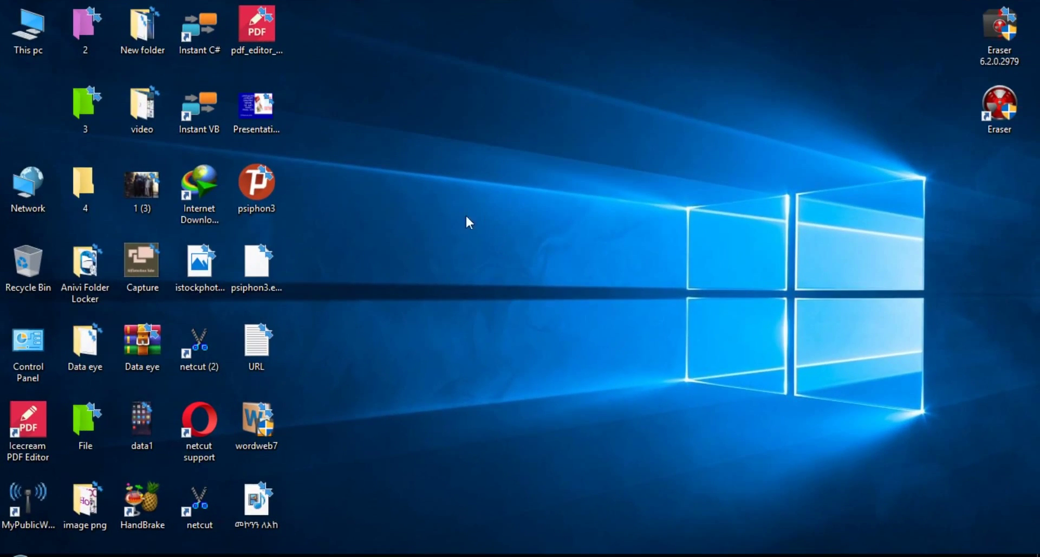
Move the wordweb7 installer to an empty area of the desktop and shift the audio file up into its former place.
{"action": "left_click_drag", "start_coordinate": [258, 424], "coordinate": [555, 130]}
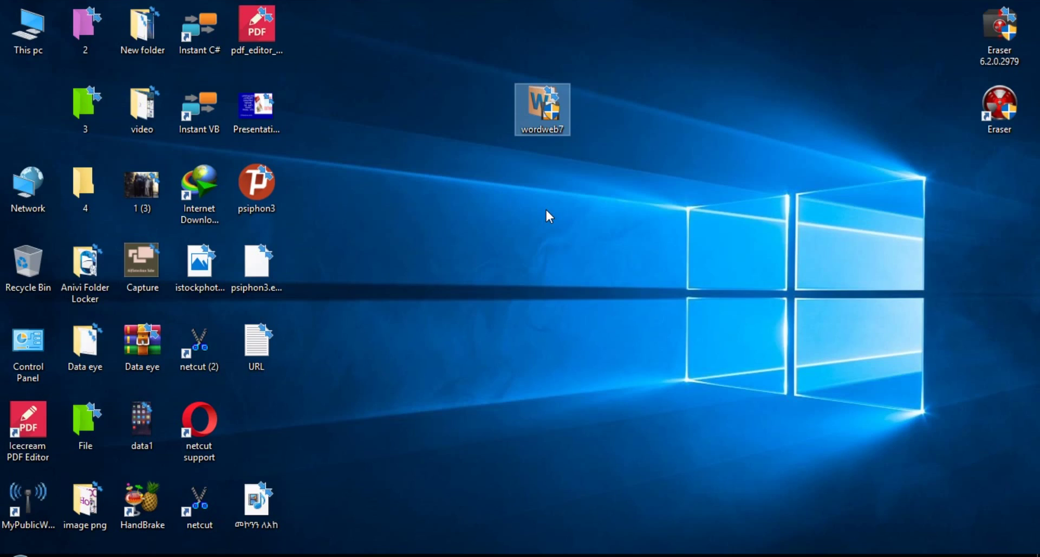
{"action": "left_click_drag", "start_coordinate": [275, 495], "coordinate": [267, 413]}
{"action": "left_click", "coordinate": [469, 353]}
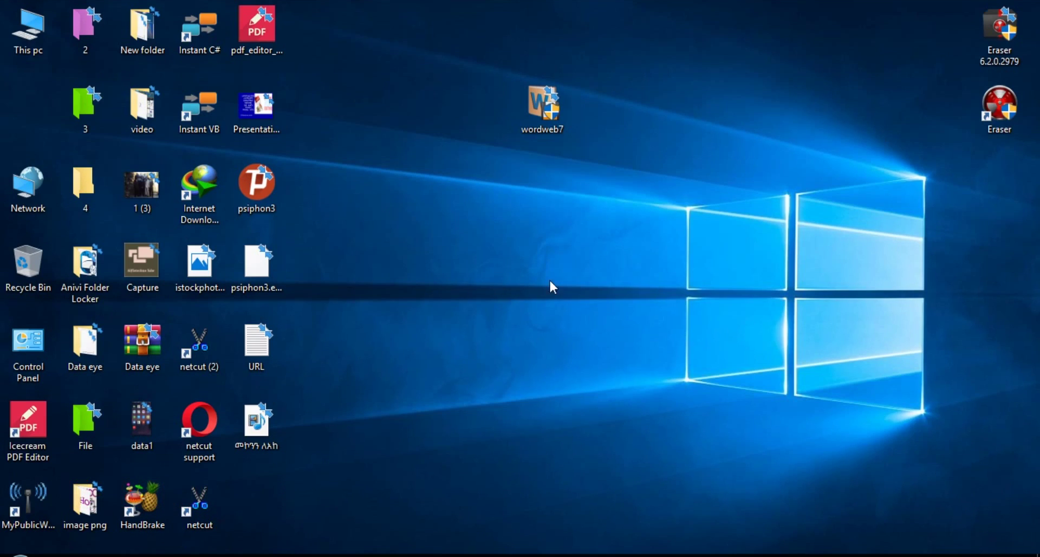
{"action": "left_click_drag", "start_coordinate": [525, 119], "coordinate": [469, 122]}
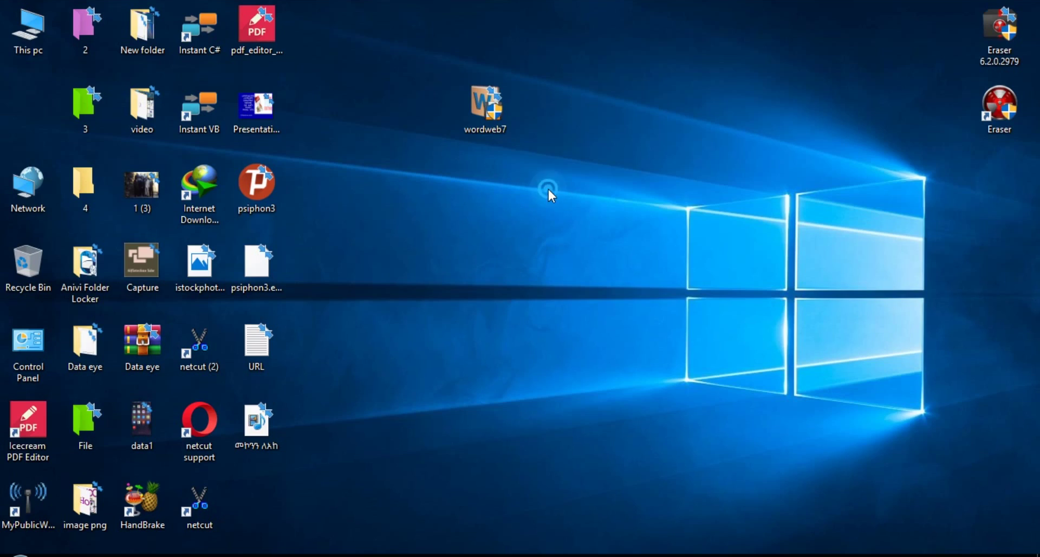
Launch the wordweb7 installer and accept the WordWeb evaluation terms.
{"action": "left_click", "coordinate": [489, 111]}
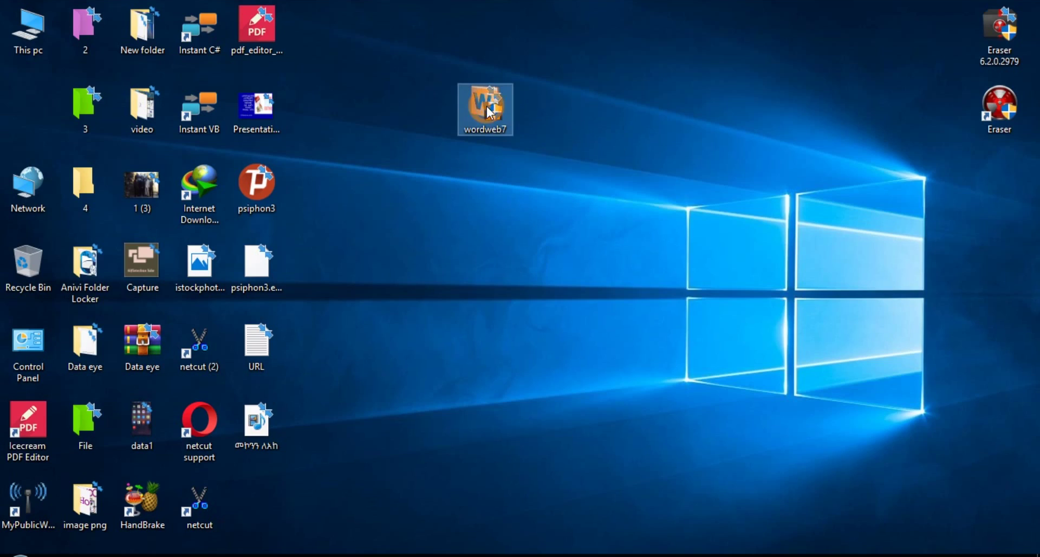
{"action": "right_click", "coordinate": [487, 108]}
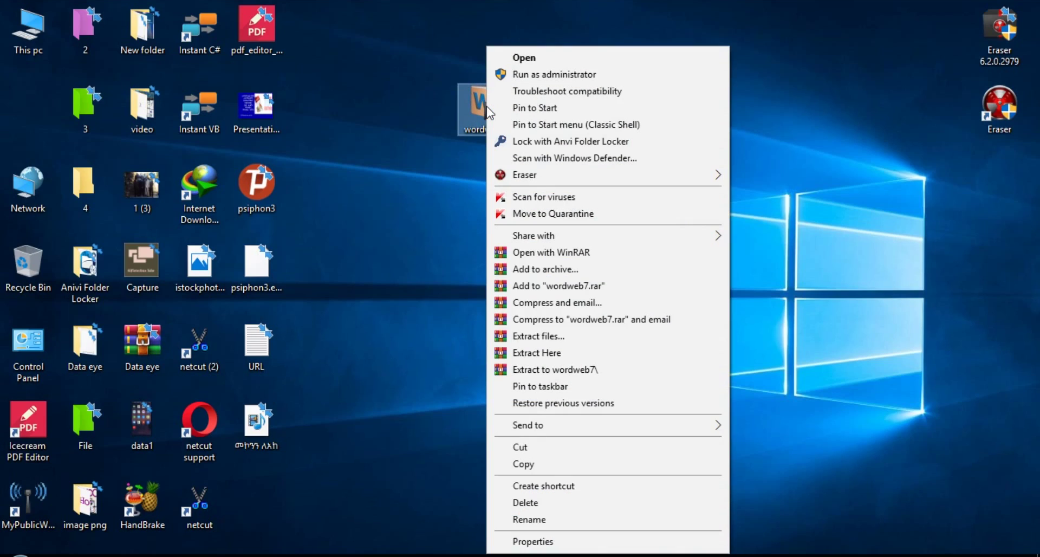
{"action": "left_click", "coordinate": [530, 56]}
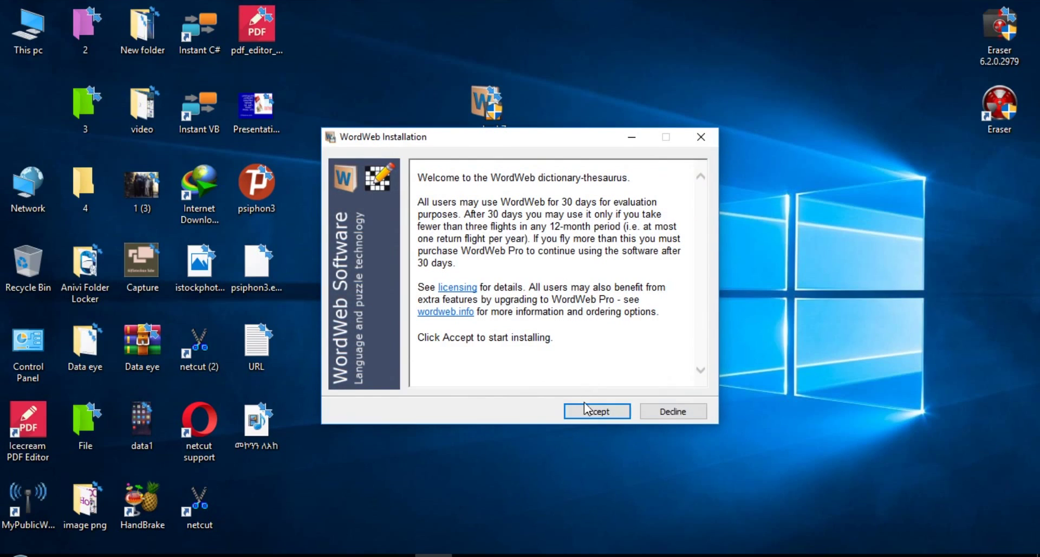
{"action": "left_click", "coordinate": [588, 411]}
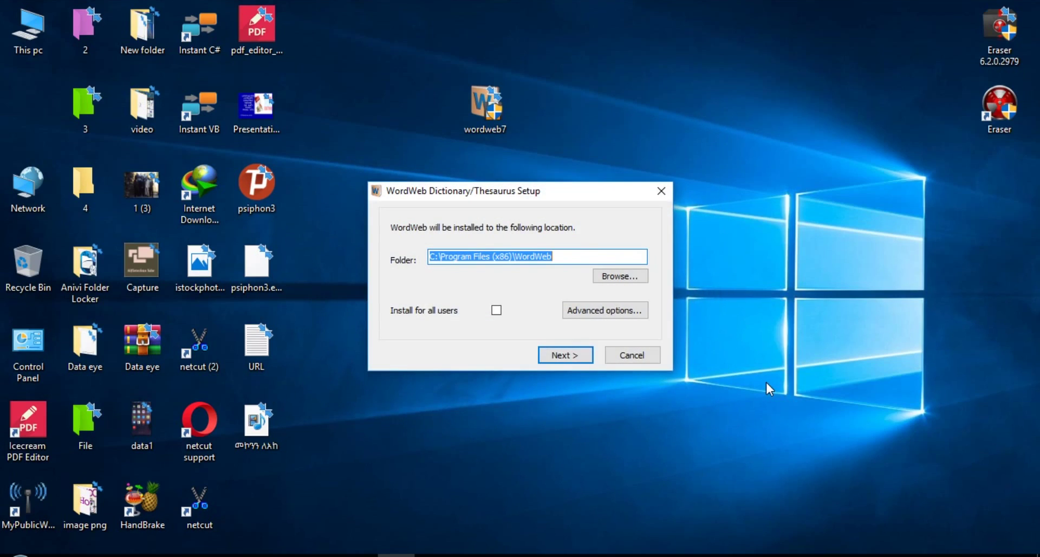
Install WordWeb in C:\Program Files (x86)\WordWeb with the America English locale, accept the Firefox add-on note, and finish the setup.
{"action": "left_click", "coordinate": [560, 359]}
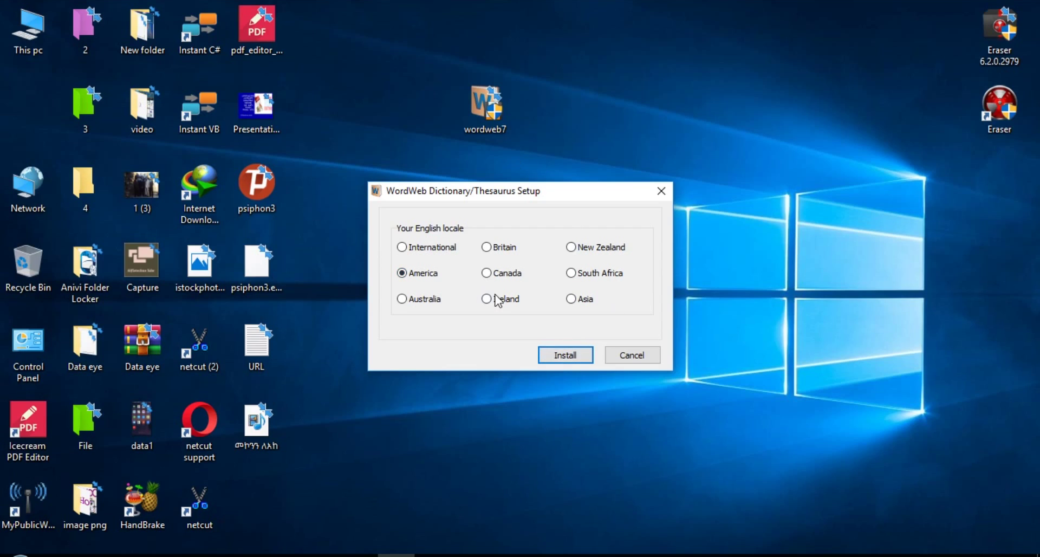
{"action": "left_click", "coordinate": [560, 358]}
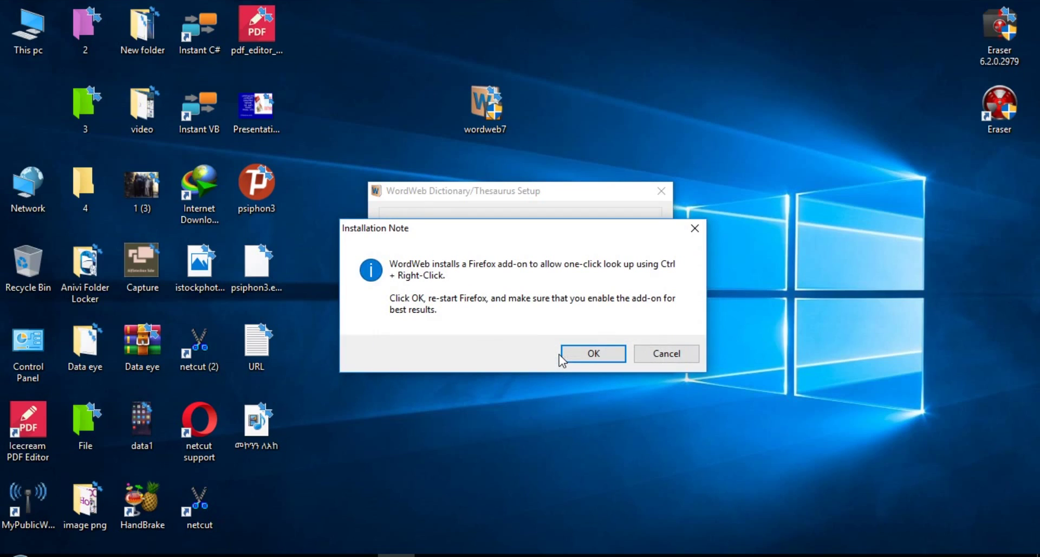
{"action": "left_click", "coordinate": [591, 357]}
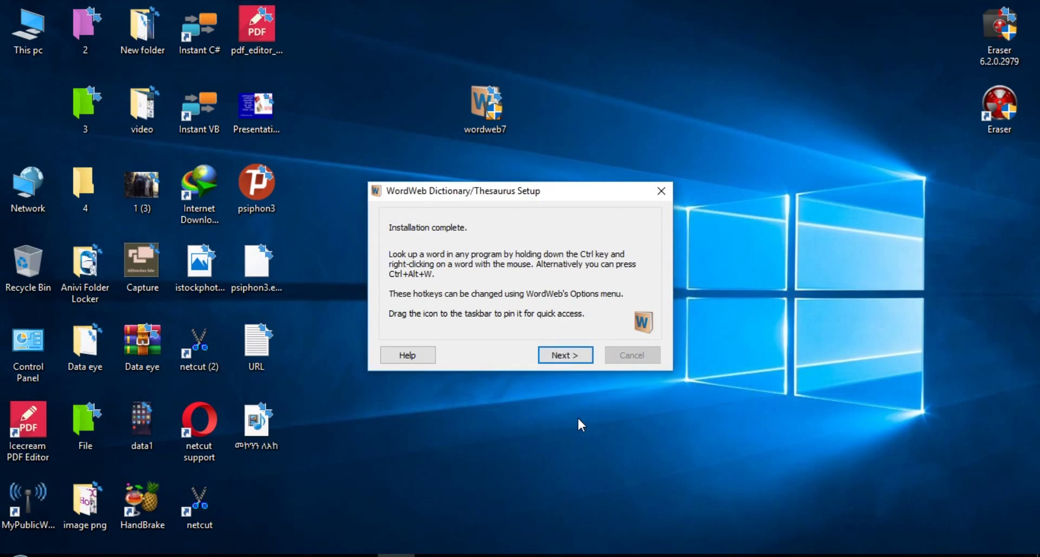
{"action": "left_click", "coordinate": [558, 359]}
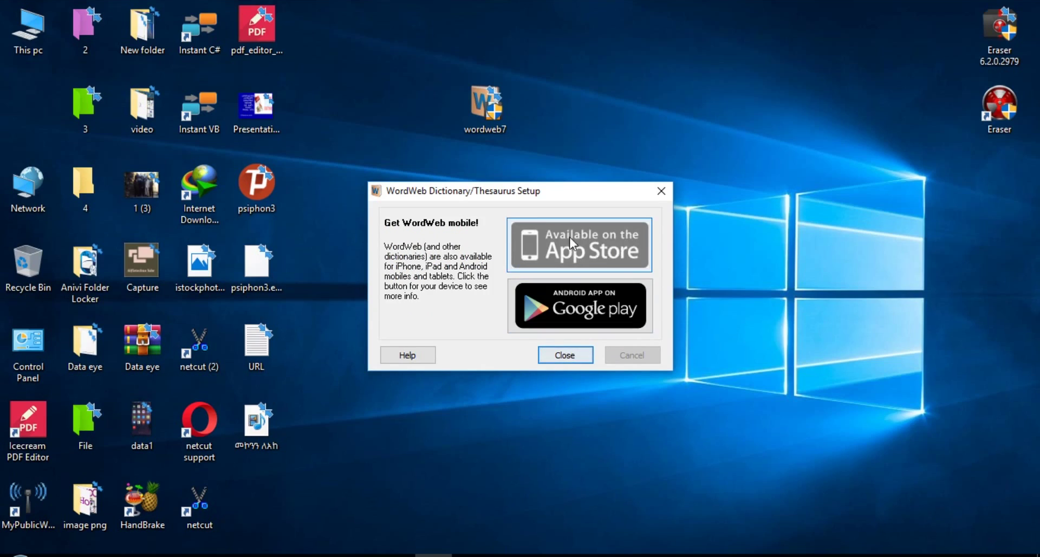
{"action": "left_click", "coordinate": [563, 355]}
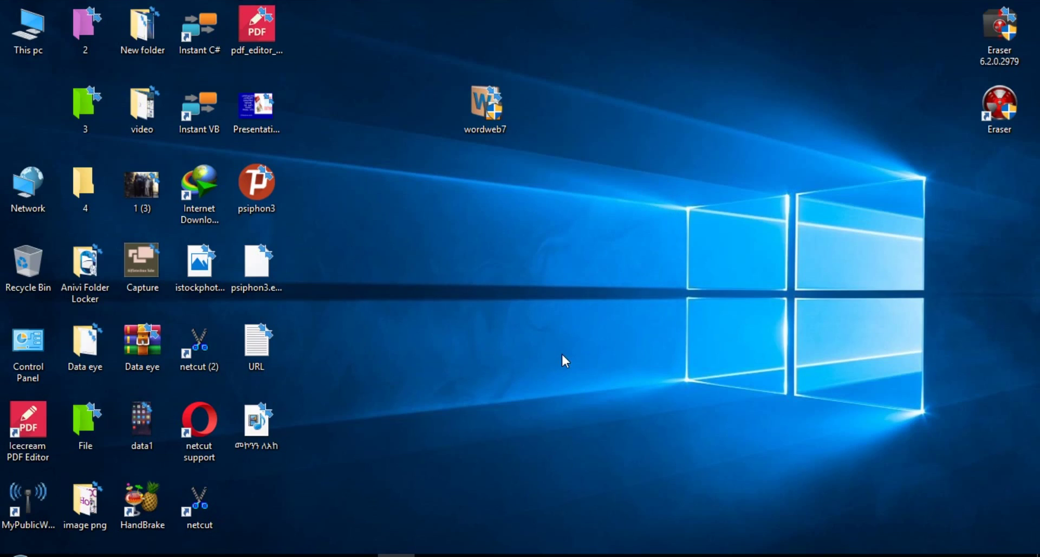
Move the wordweb7 installer below the audio file on the desktop and reopen the WordWeb dictionary window, extending it slightly upward.
{"action": "left_click_drag", "start_coordinate": [483, 111], "coordinate": [262, 490]}
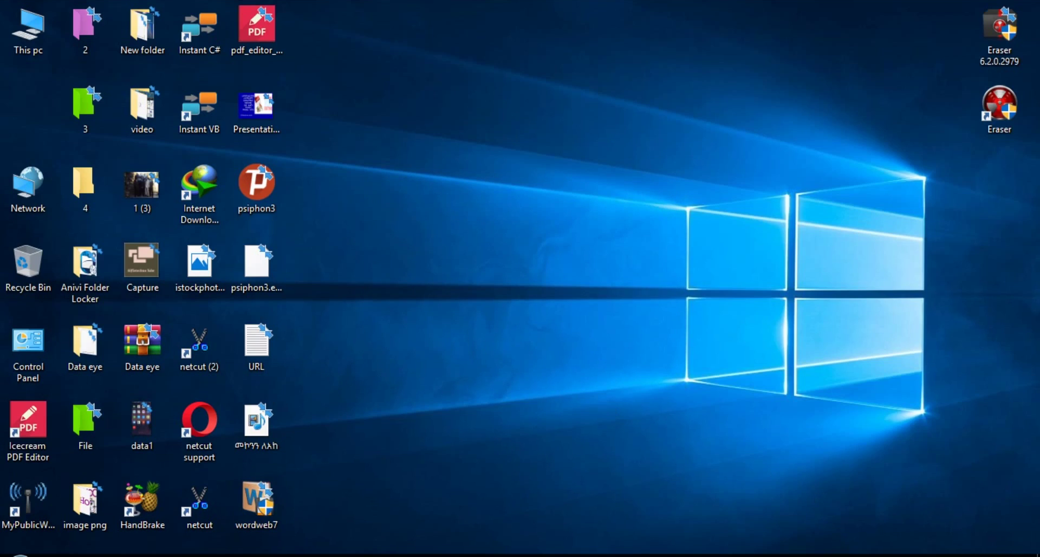
{"action": "left_click", "coordinate": [864, 556]}
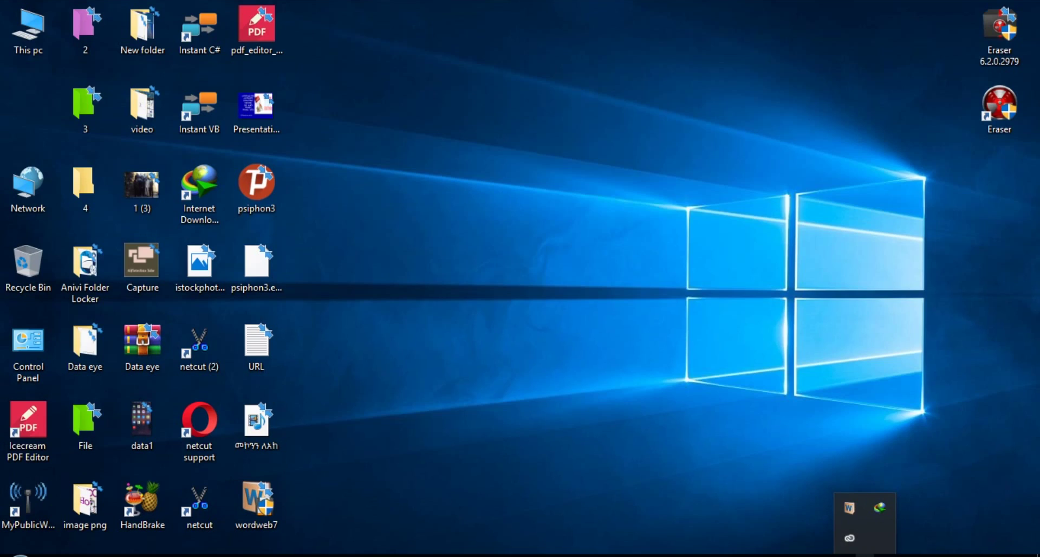
{"action": "left_click", "coordinate": [849, 538]}
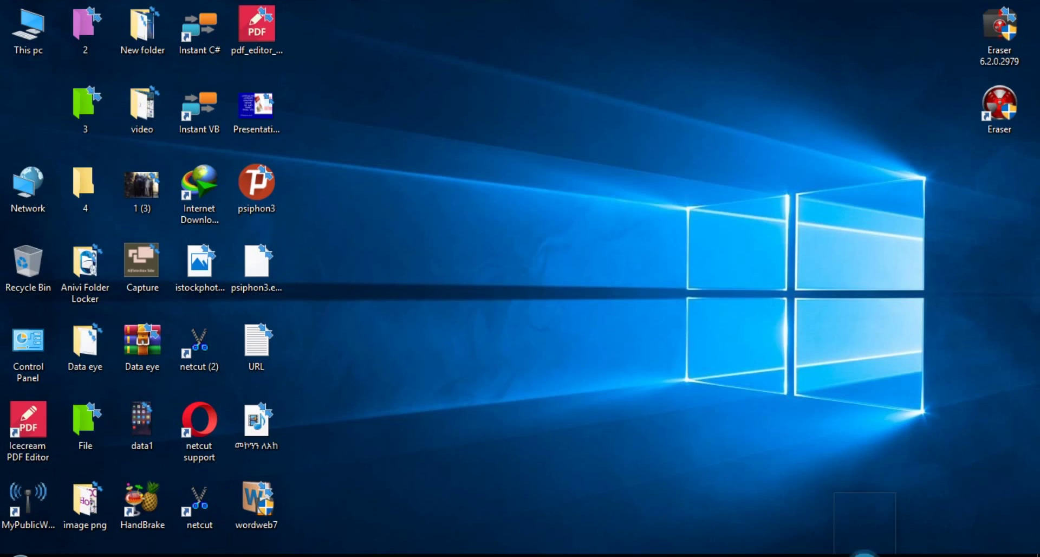
{"action": "left_click", "coordinate": [865, 555]}
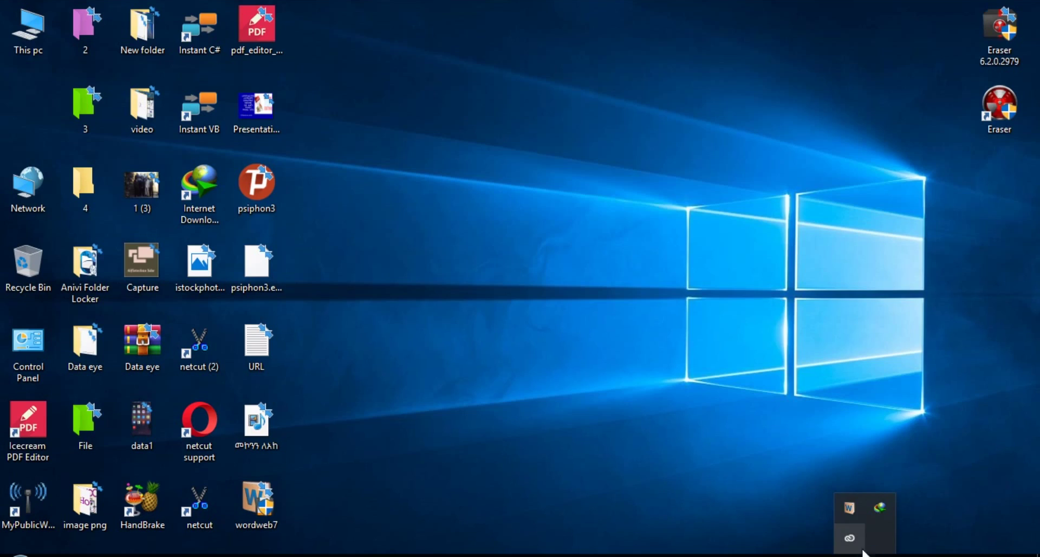
{"action": "left_click", "coordinate": [849, 512]}
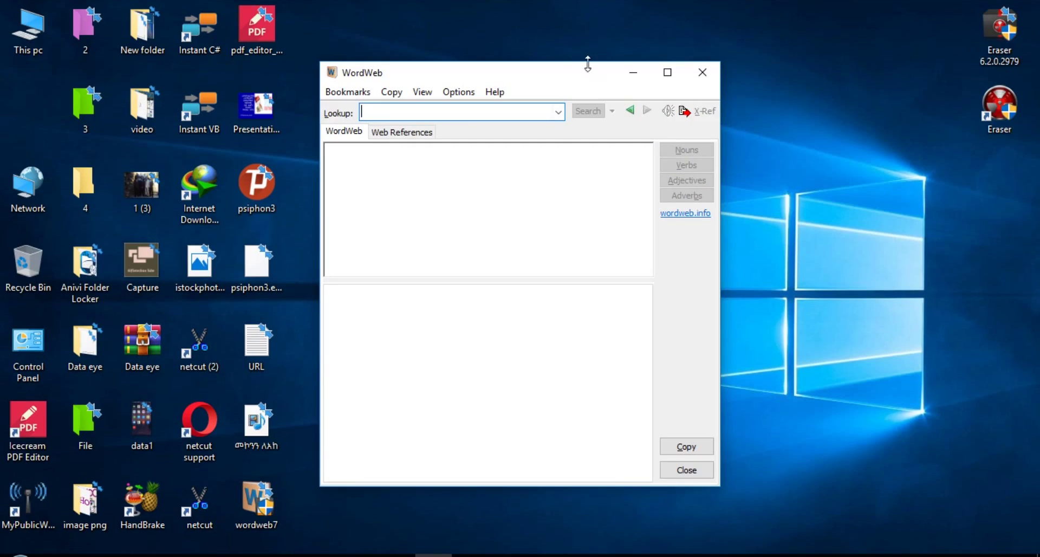
{"action": "left_click_drag", "start_coordinate": [596, 76], "coordinate": [598, 66]}
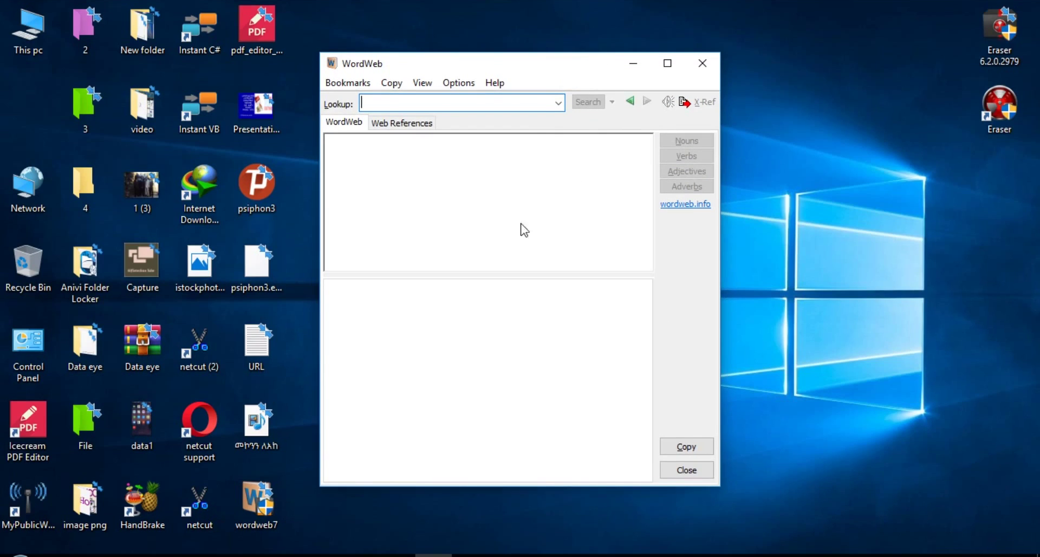
Look up "assignment" in WordWeb by entering "assignme" and choosing the suggested word.
{"action": "left_click", "coordinate": [544, 78]}
{"action": "left_click", "coordinate": [477, 106]}
{"action": "left_click", "coordinate": [470, 105]}
{"action": "type", "text": "assignme"}
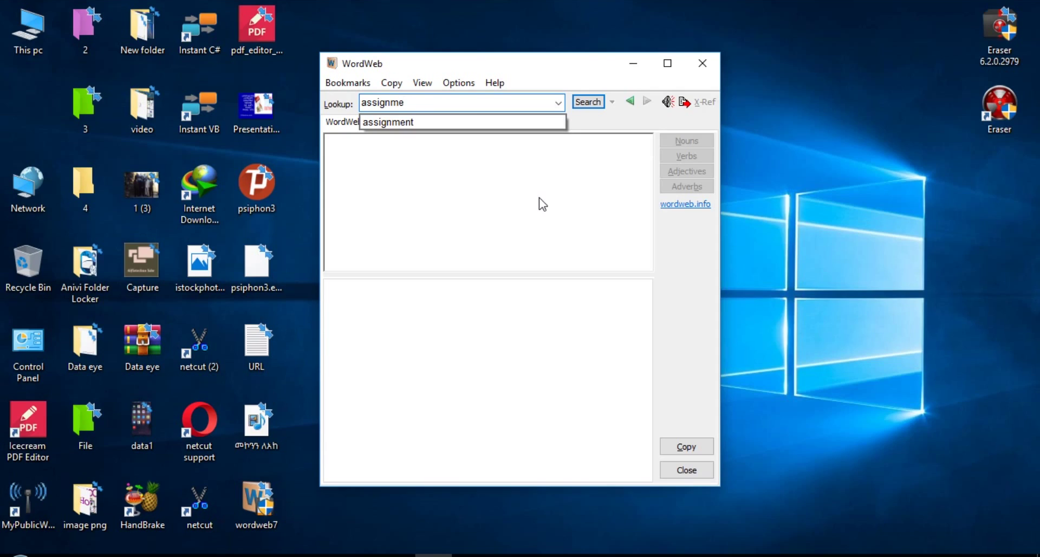
{"action": "left_click", "coordinate": [401, 123]}
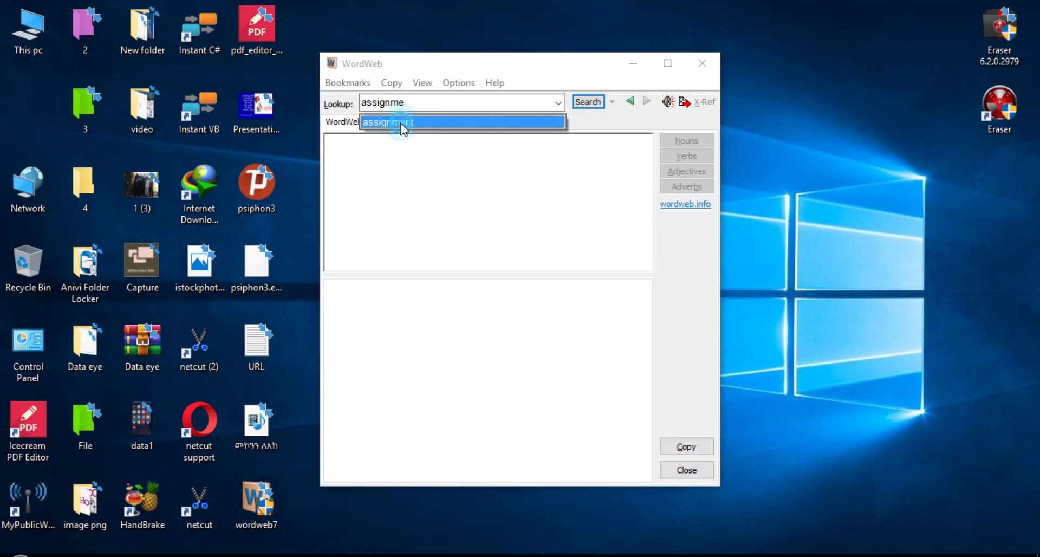
{"action": "left_click", "coordinate": [401, 123]}
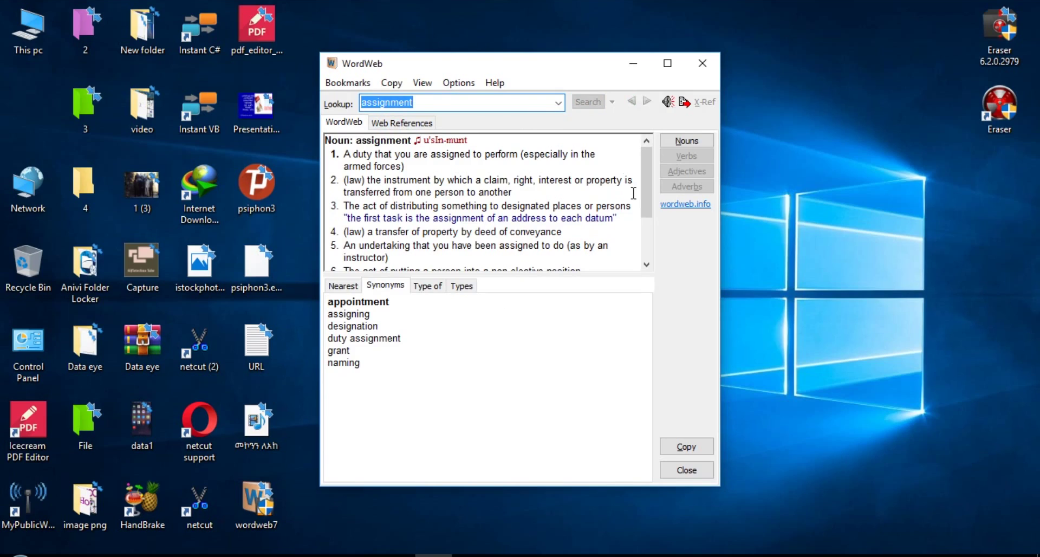
Play the pronunciation of "assignment" several times.
{"action": "left_click_drag", "start_coordinate": [648, 181], "coordinate": [648, 148]}
{"action": "left_click", "coordinate": [420, 145]}
{"action": "left_click", "coordinate": [421, 146]}
{"action": "left_click", "coordinate": [421, 145]}
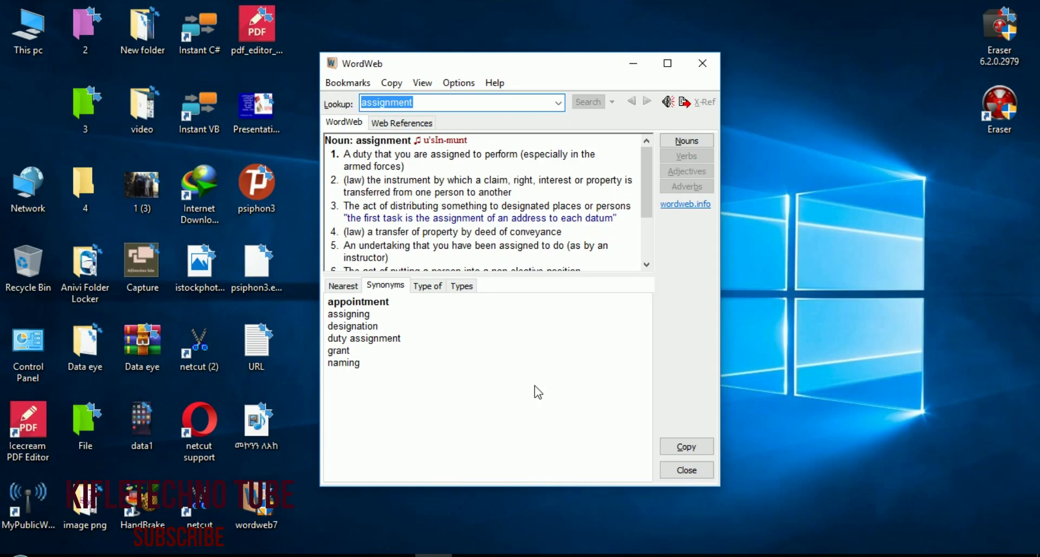
Select the synonym "naming" and review the definitions of "assignment", including the one matching that synonym.
{"action": "left_click", "coordinate": [348, 155]}
{"action": "left_click", "coordinate": [551, 362]}
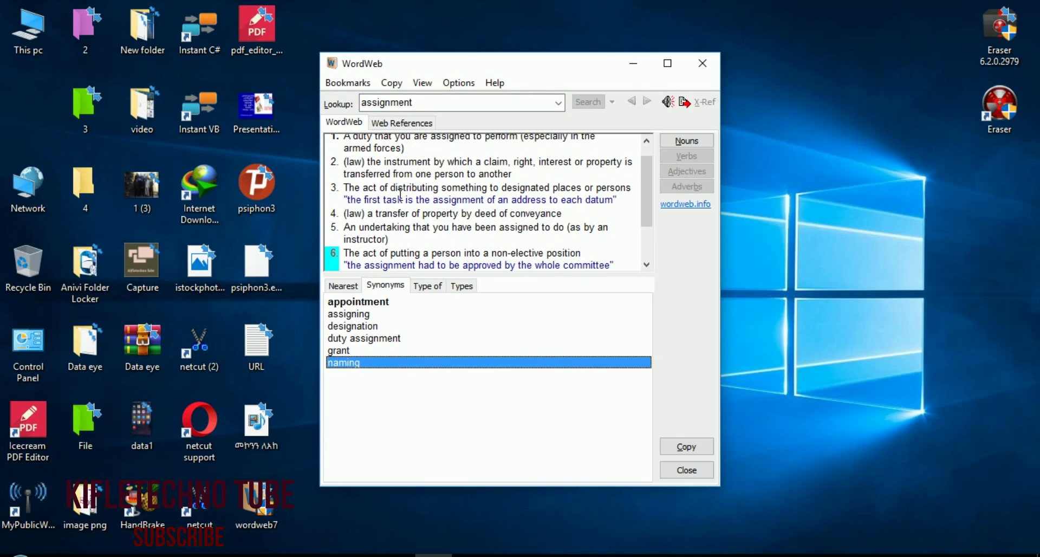
{"action": "scroll", "coordinate": [647, 189], "scroll_direction": "up", "scroll_amount": 1}
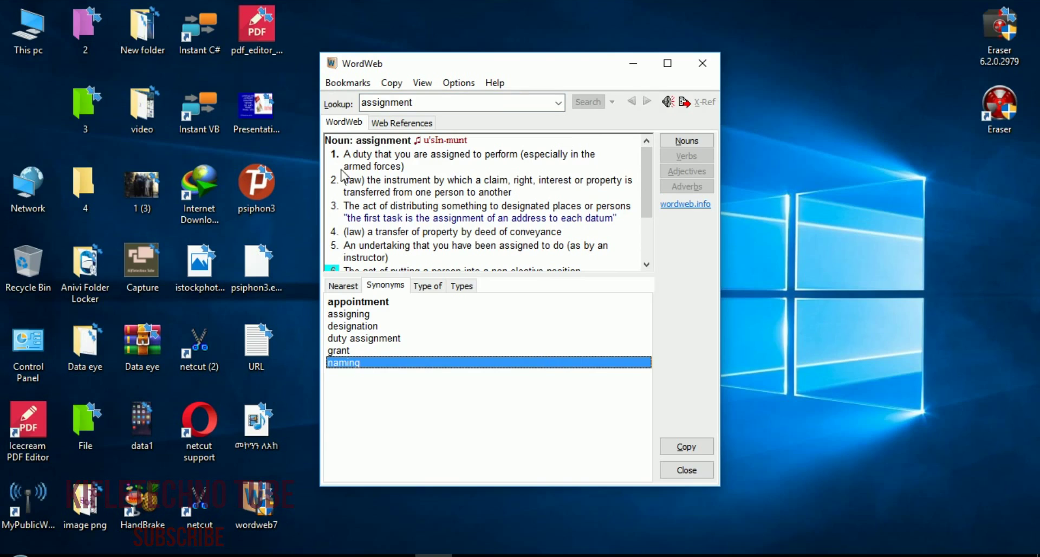
{"action": "left_click_drag", "start_coordinate": [644, 188], "coordinate": [646, 222]}
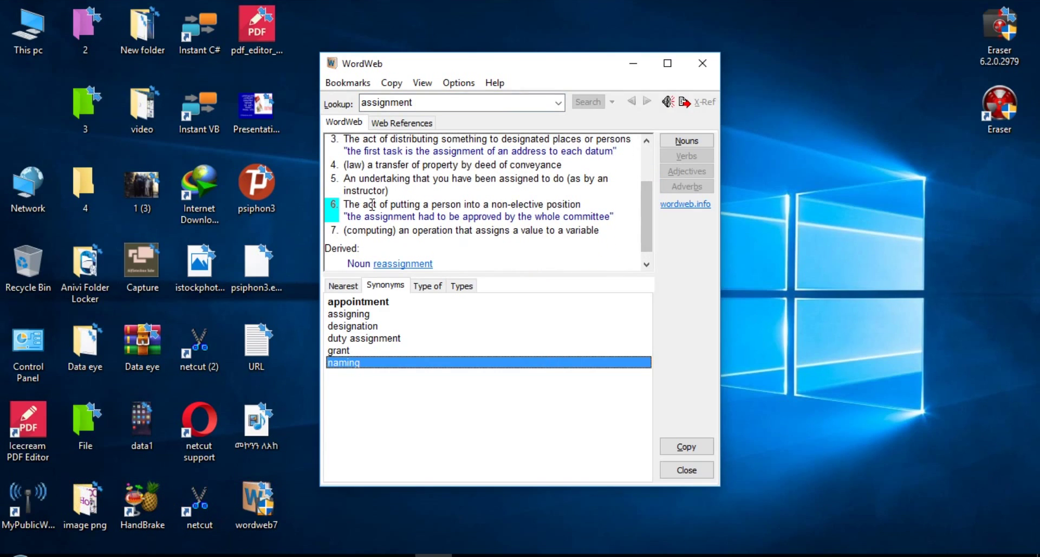
{"action": "left_click_drag", "start_coordinate": [645, 232], "coordinate": [610, 150]}
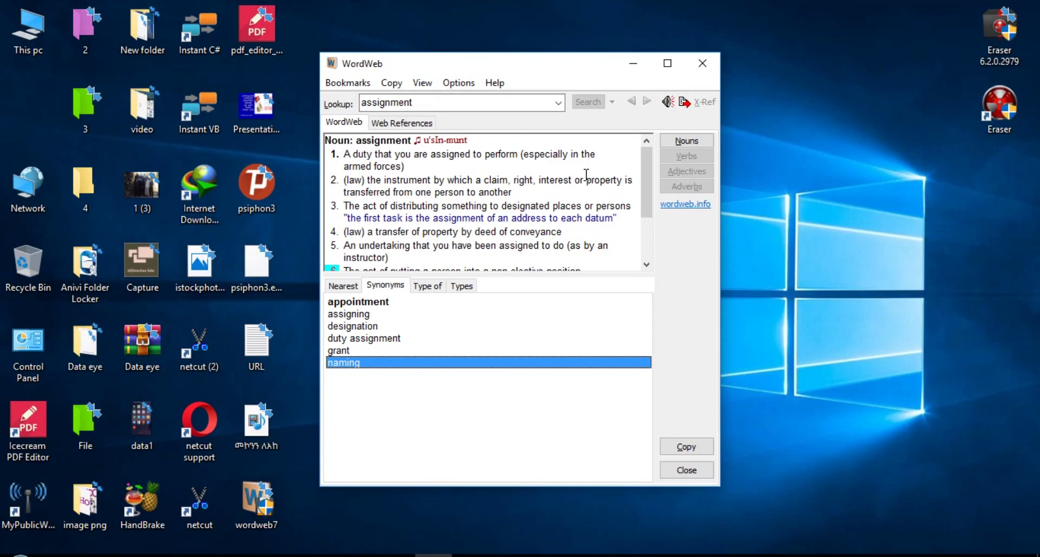
Highlight the full text of the first definition of "assignment", and clear the selection.
{"action": "left_click", "coordinate": [400, 167]}
{"action": "left_click_drag", "start_coordinate": [399, 166], "coordinate": [342, 154]}
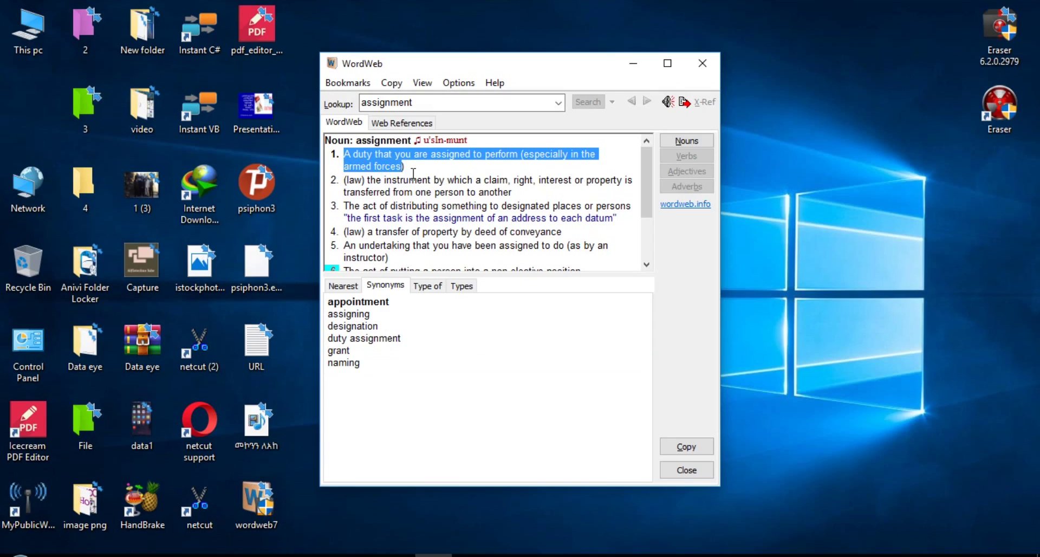
{"action": "left_click", "coordinate": [446, 165]}
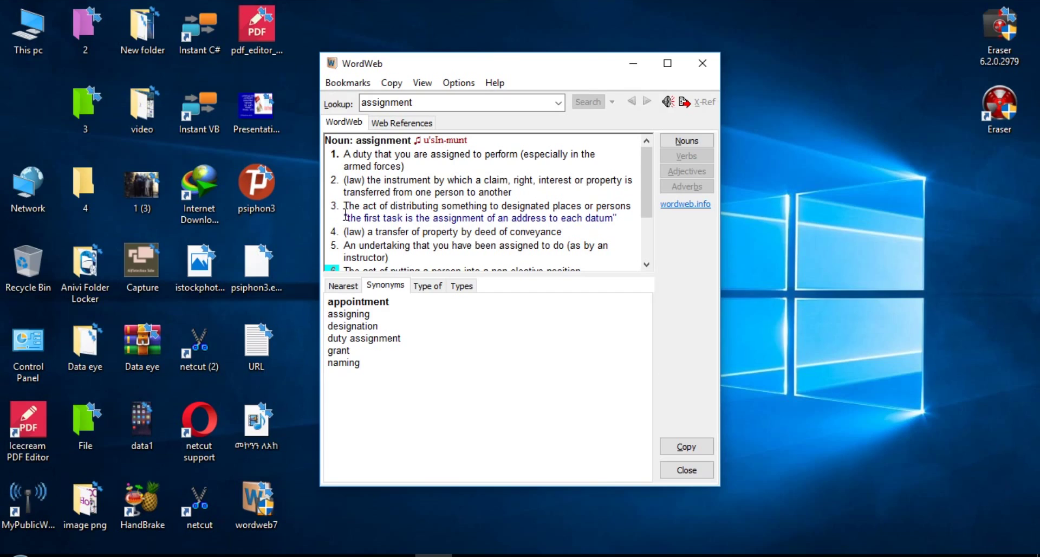
Review the remaining definitions of "assignment" and its "Type of", "Types" and "Nearest" word lists, ending on its synonyms.
{"action": "left_click_drag", "start_coordinate": [646, 208], "coordinate": [647, 233]}
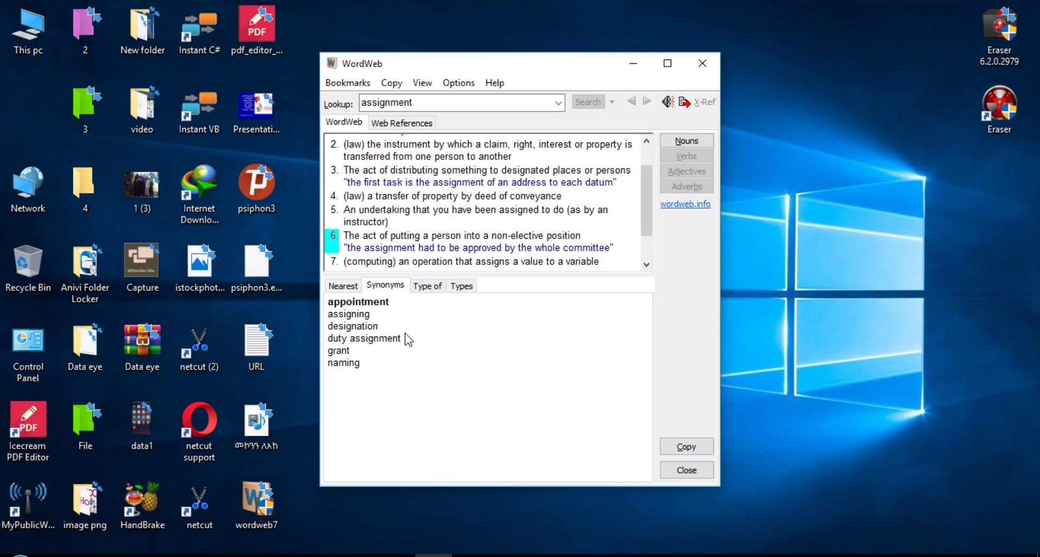
{"action": "left_click", "coordinate": [428, 287]}
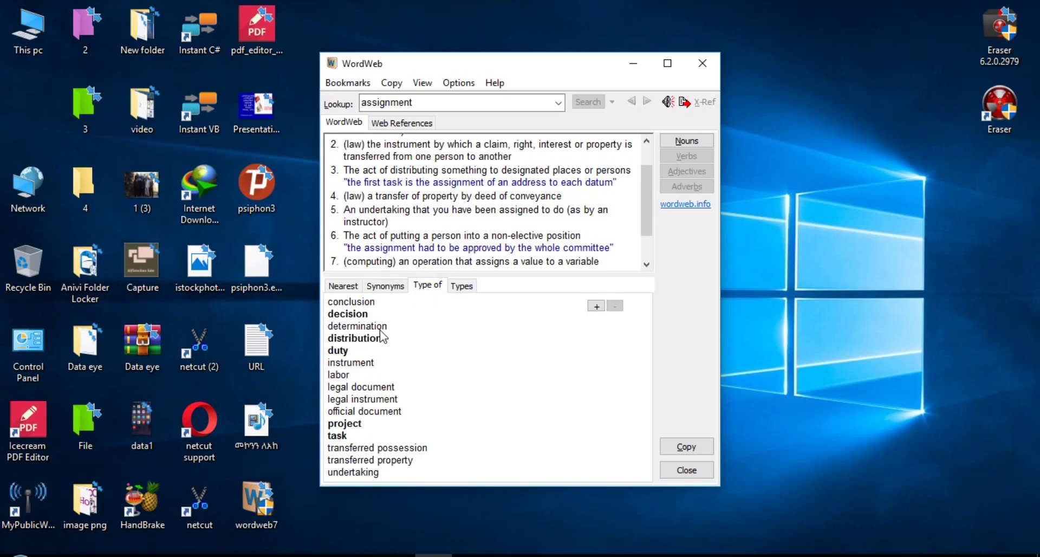
{"action": "left_click", "coordinate": [462, 286]}
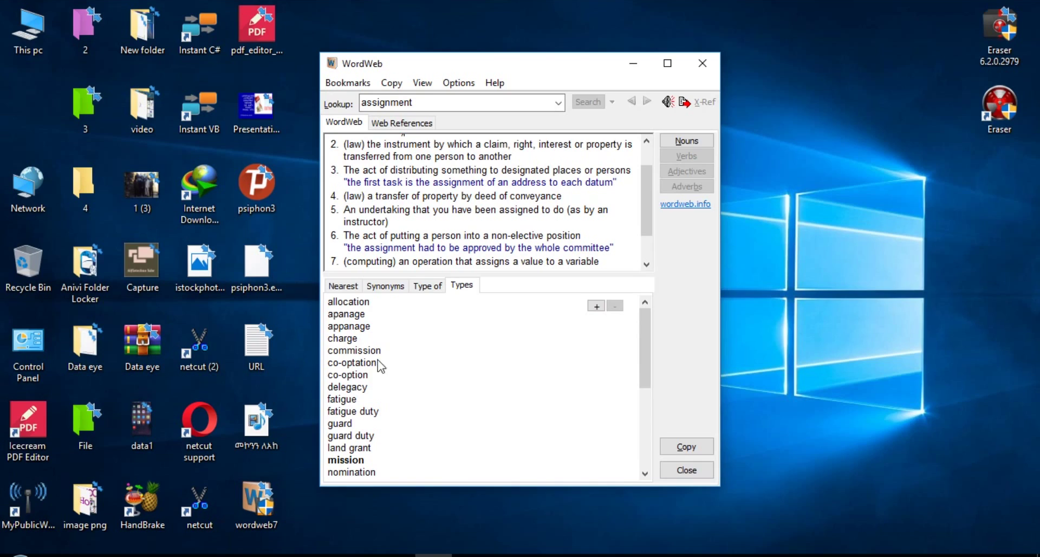
{"action": "left_click", "coordinate": [341, 287]}
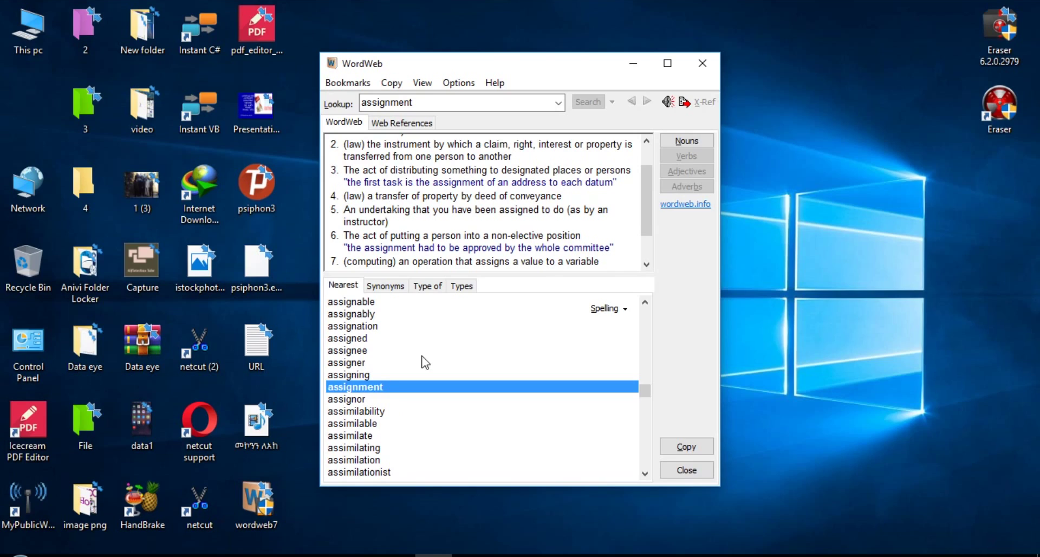
{"action": "left_click", "coordinate": [385, 287]}
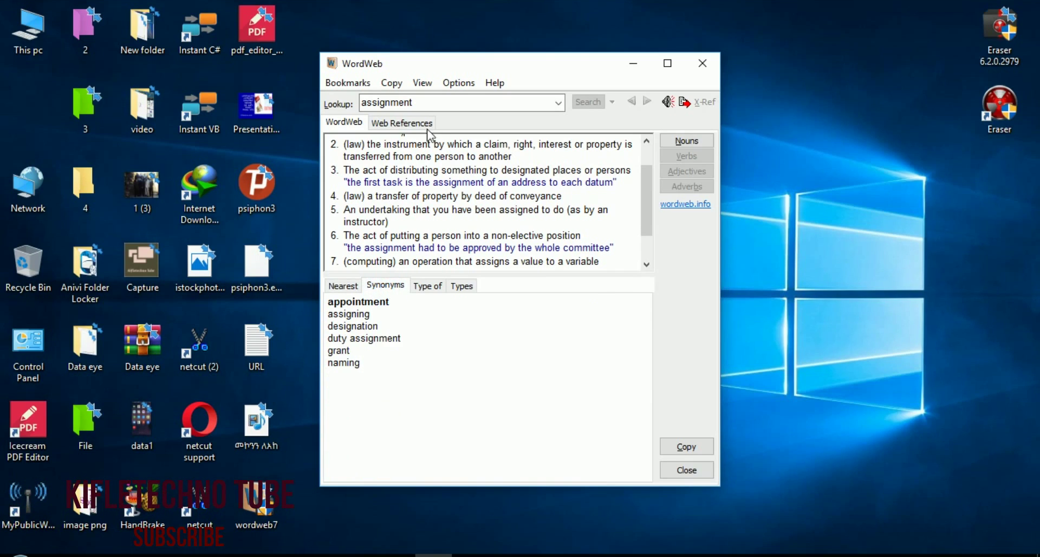
Look up the word "book" in place of "assignment".
{"action": "double_click", "coordinate": [443, 104]}
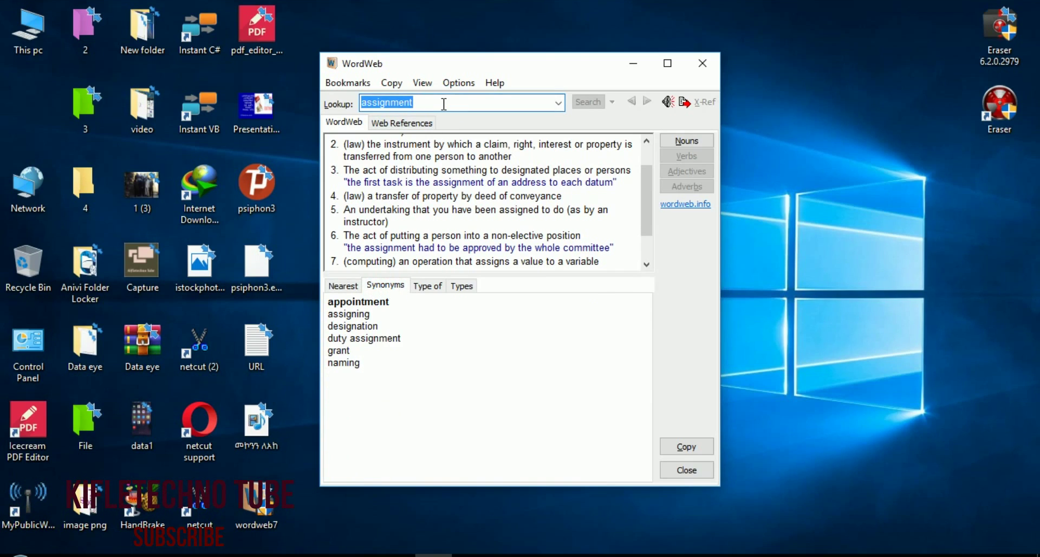
{"action": "type", "text": "book"}
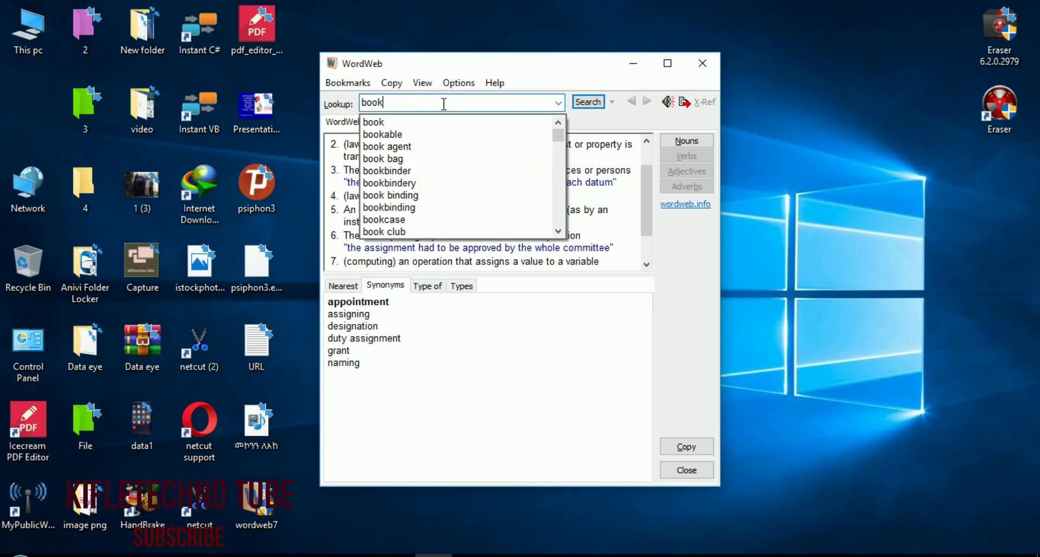
{"action": "key", "text": "Return"}
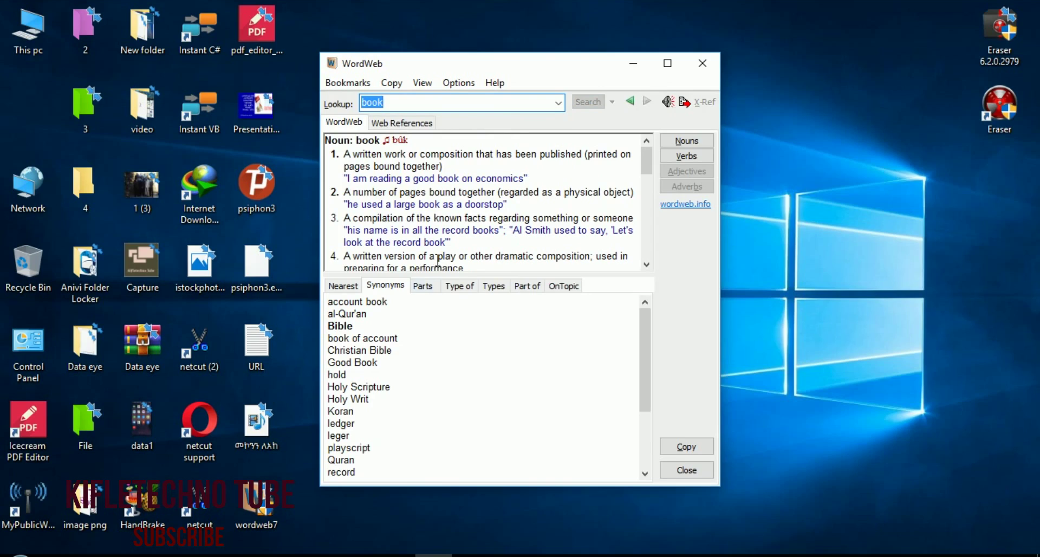
Play the pronunciation of "book" several times.
{"action": "left_click", "coordinate": [386, 140]}
{"action": "left_click", "coordinate": [386, 141]}
{"action": "left_click", "coordinate": [386, 142]}
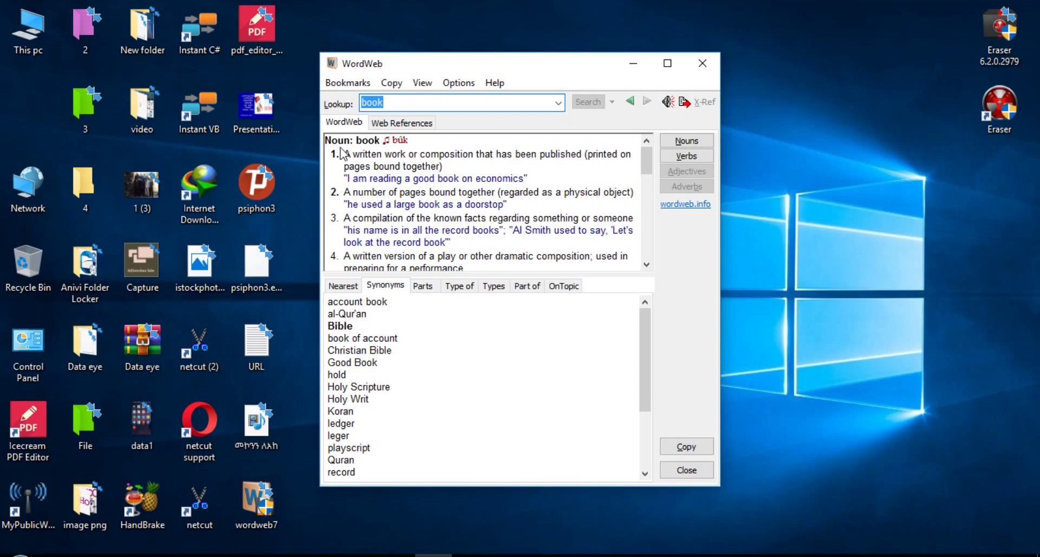
Highlight the full text of the first definition of "book", review the definitions, and clear the selection.
{"action": "left_click_drag", "start_coordinate": [344, 153], "coordinate": [412, 166]}
{"action": "left_click_drag", "start_coordinate": [435, 253], "coordinate": [456, 269]}
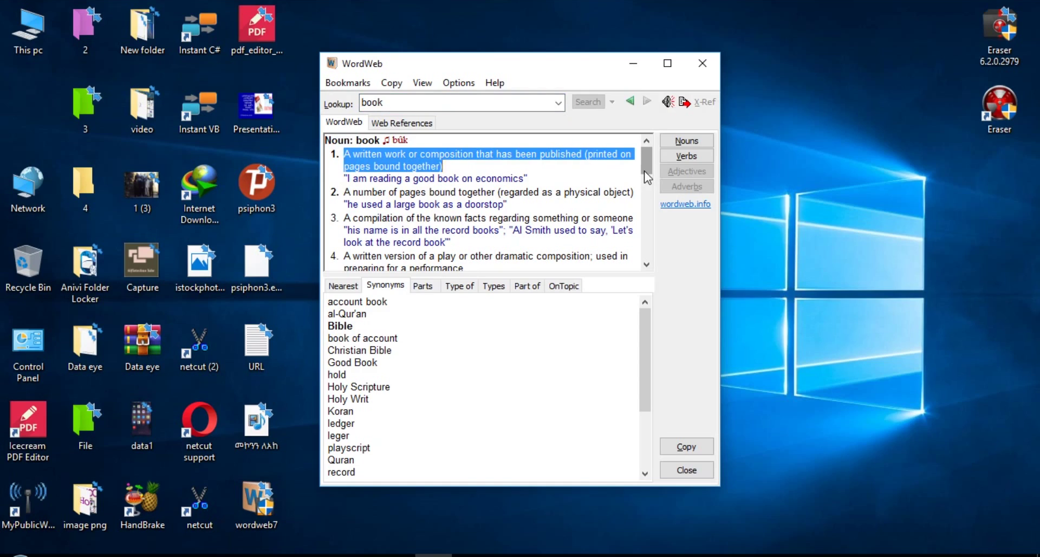
{"action": "mouse_move", "coordinate": [646, 171]}
{"action": "left_mouse_down"}
{"action": "mouse_move", "coordinate": [644, 253]}
{"action": "mouse_move", "coordinate": [636, 220]}
{"action": "mouse_move", "coordinate": [644, 160]}
{"action": "left_mouse_up"}
{"action": "left_click", "coordinate": [507, 105]}
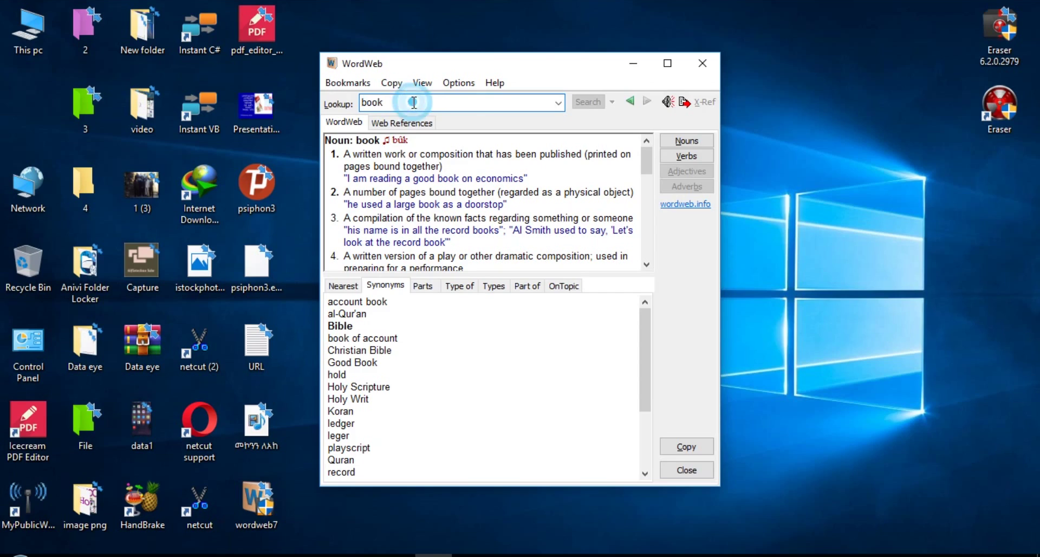
{"action": "left_click", "coordinate": [392, 82]}
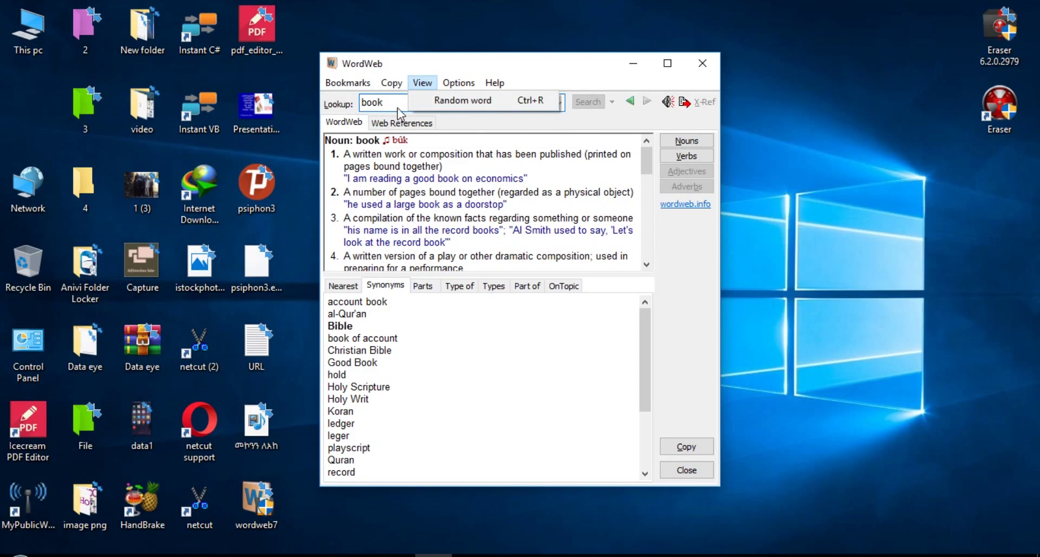
{"action": "left_click", "coordinate": [394, 104]}
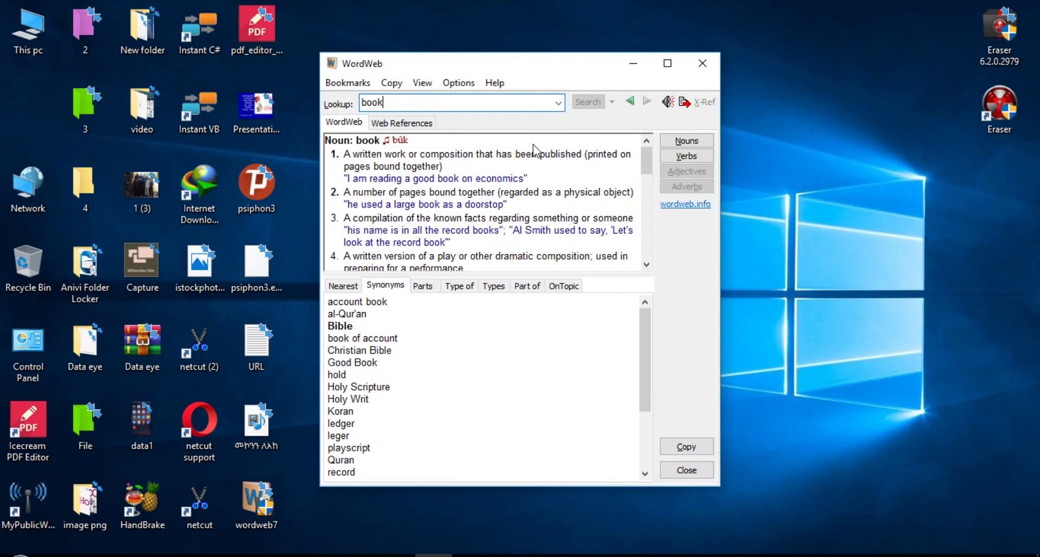
{"action": "left_click", "coordinate": [509, 102]}
Close the WordWeb dictionary window.
{"action": "left_click", "coordinate": [702, 63]}
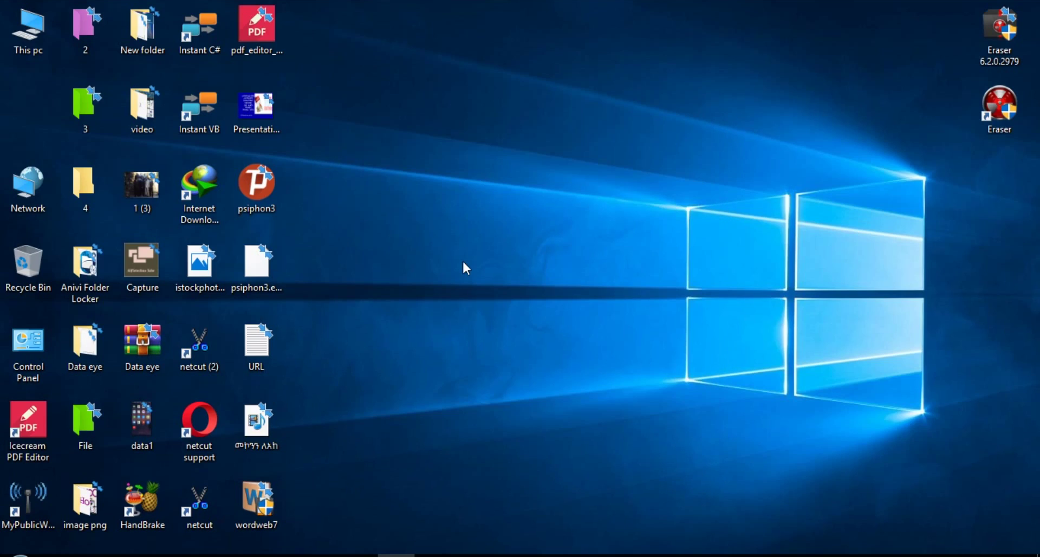